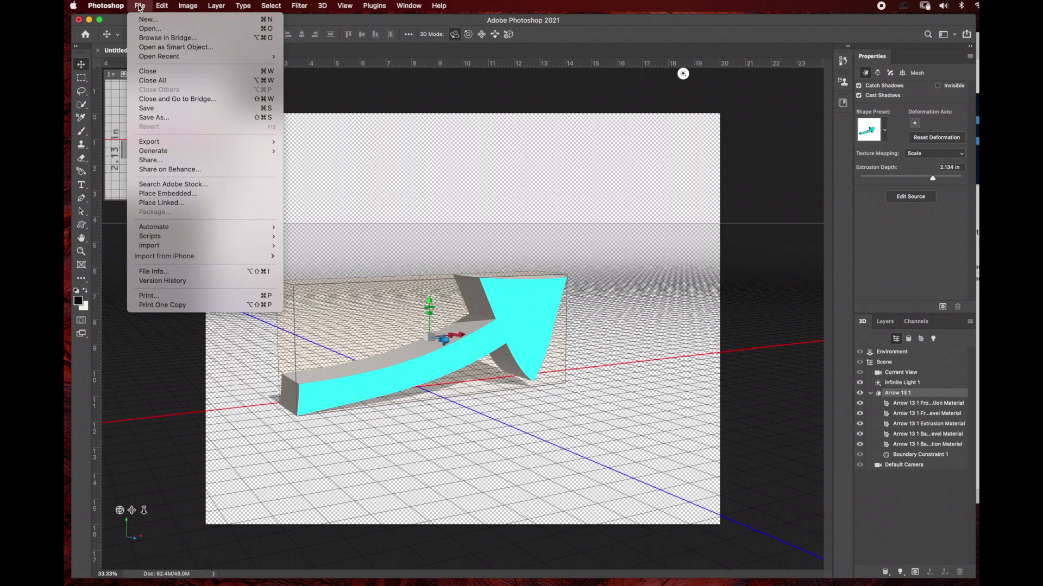
- Create a new 20 × 16 in, 300 ppi document with a Transparent background
{"action": "left_click", "coordinate": [147, 19]}
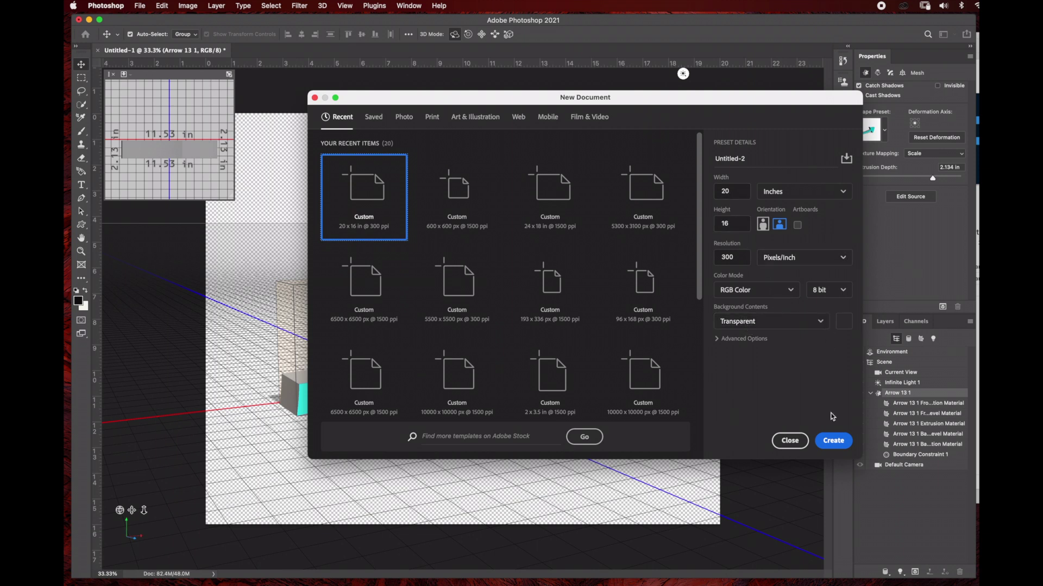
{"action": "left_click", "coordinate": [833, 441]}
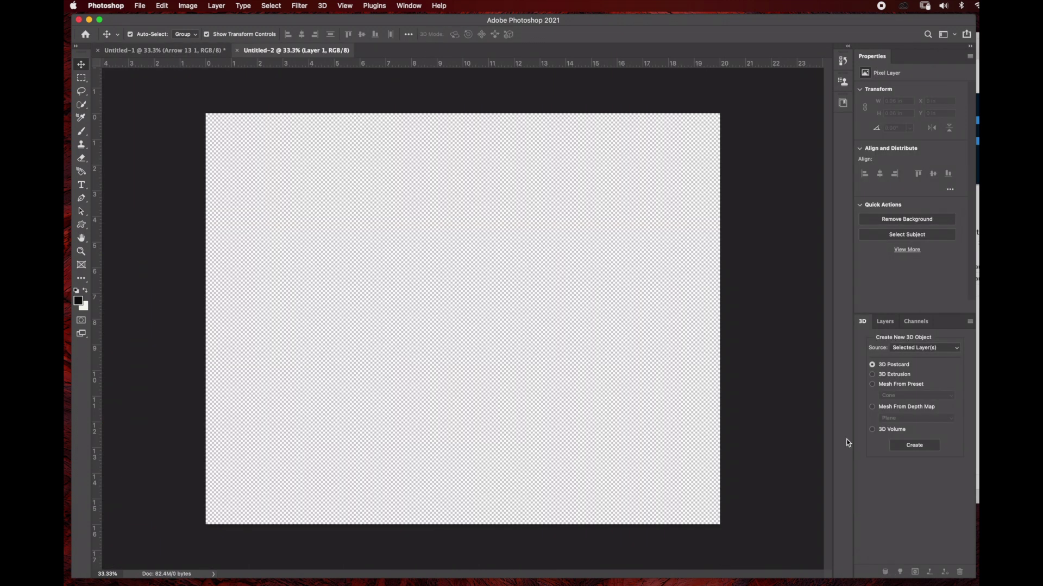
- Show the Layers panel with Layer 1 and switch to the Custom Shape Tool
{"action": "left_click", "coordinate": [887, 324]}
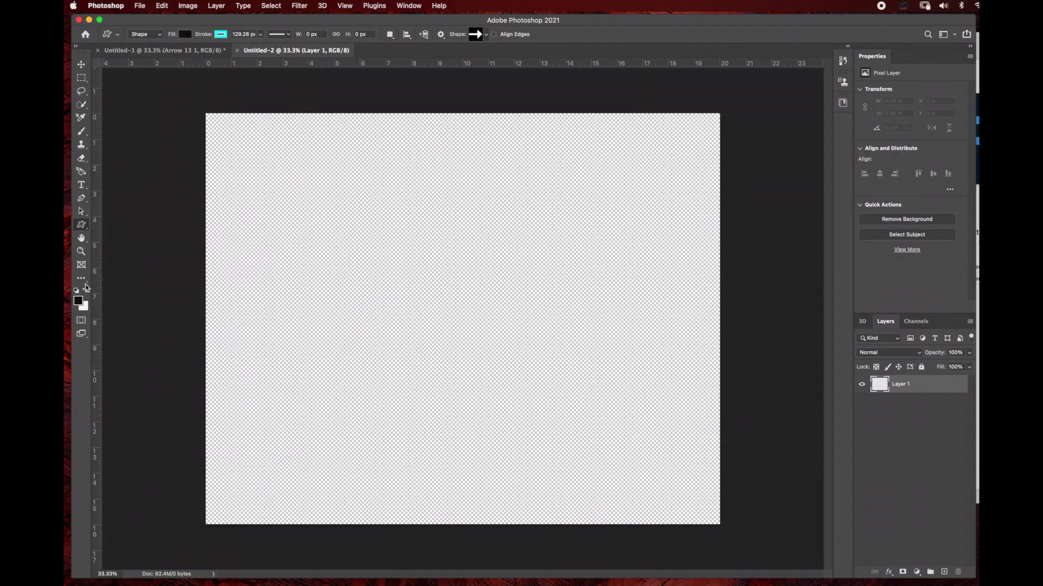
{"action": "key", "text": "c"}
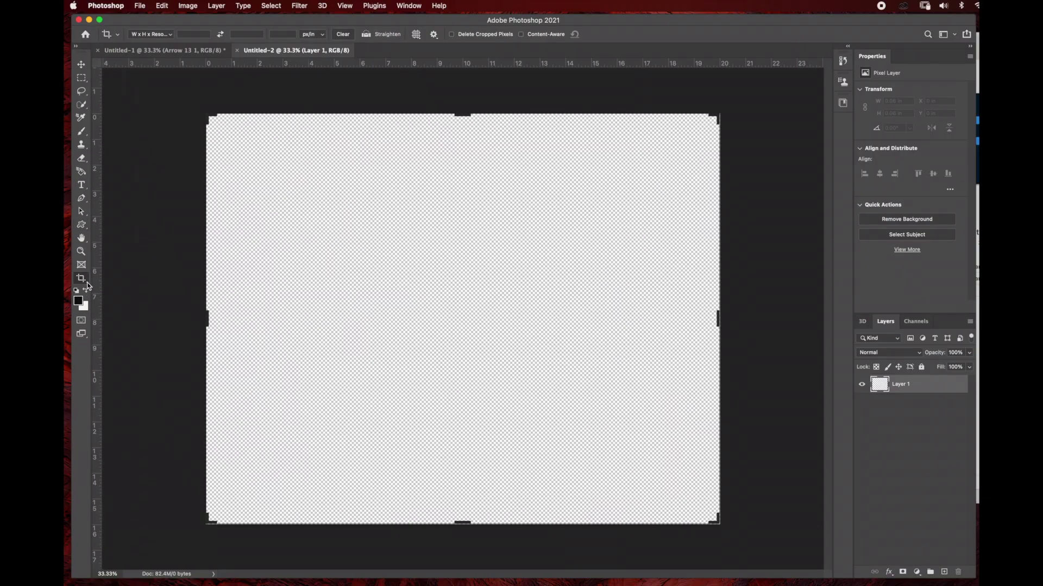
{"action": "left_click", "coordinate": [88, 286]}
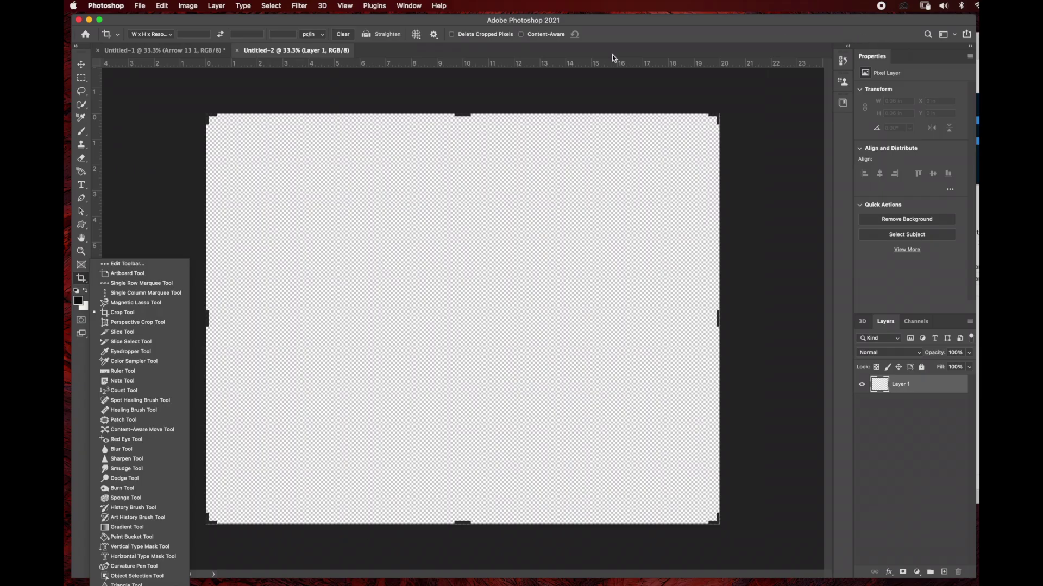
{"action": "left_click", "coordinate": [81, 224]}
{"action": "left_click", "coordinate": [115, 273]}
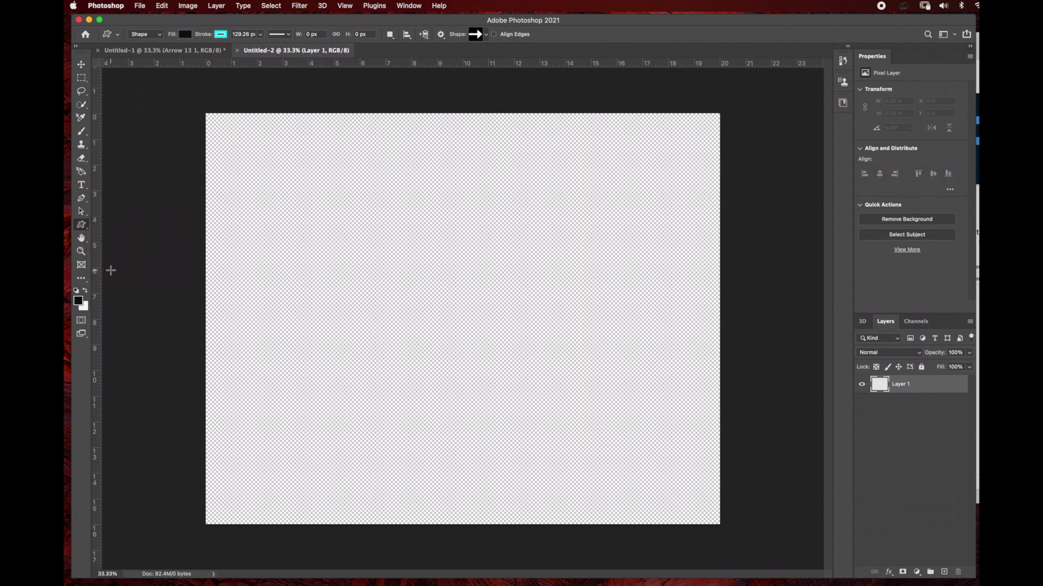
- Draw the right-pointing Arrow 13 shape across the canvas centre and fill it cyan
{"action": "left_click", "coordinate": [488, 35]}
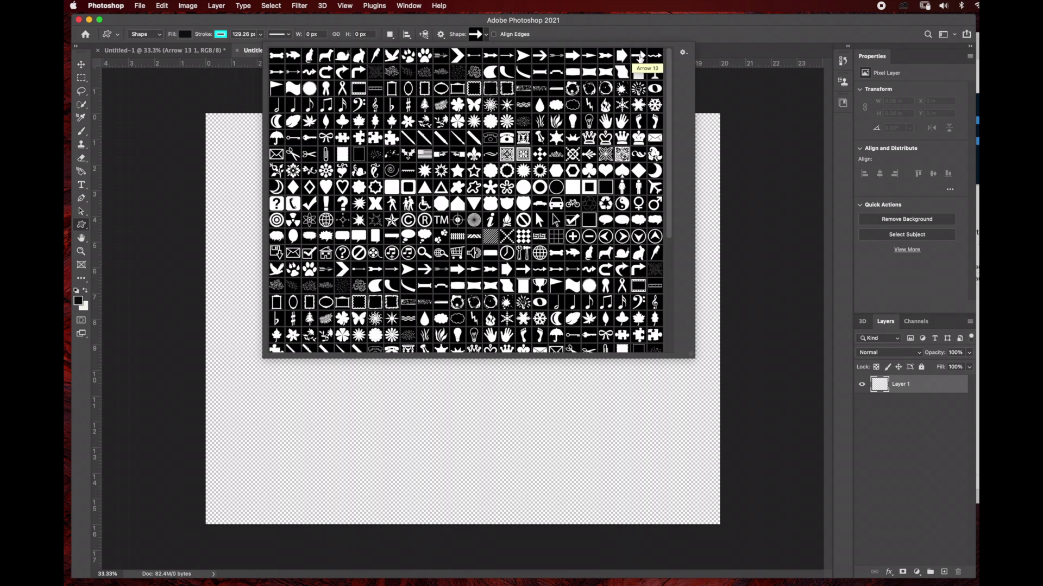
{"action": "left_click", "coordinate": [486, 35]}
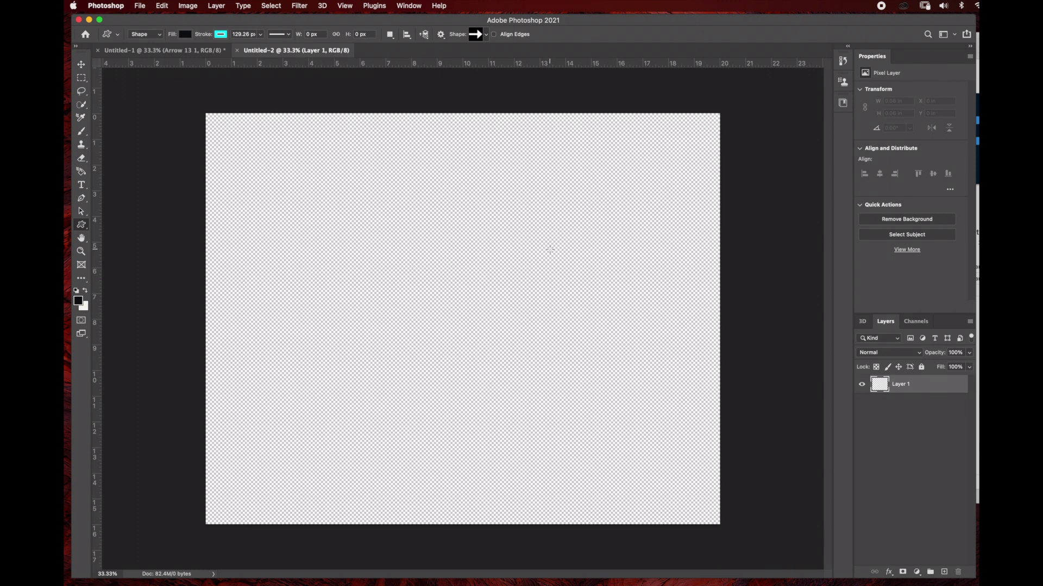
{"action": "left_click_drag", "start_coordinate": [552, 249], "coordinate": [310, 331]}
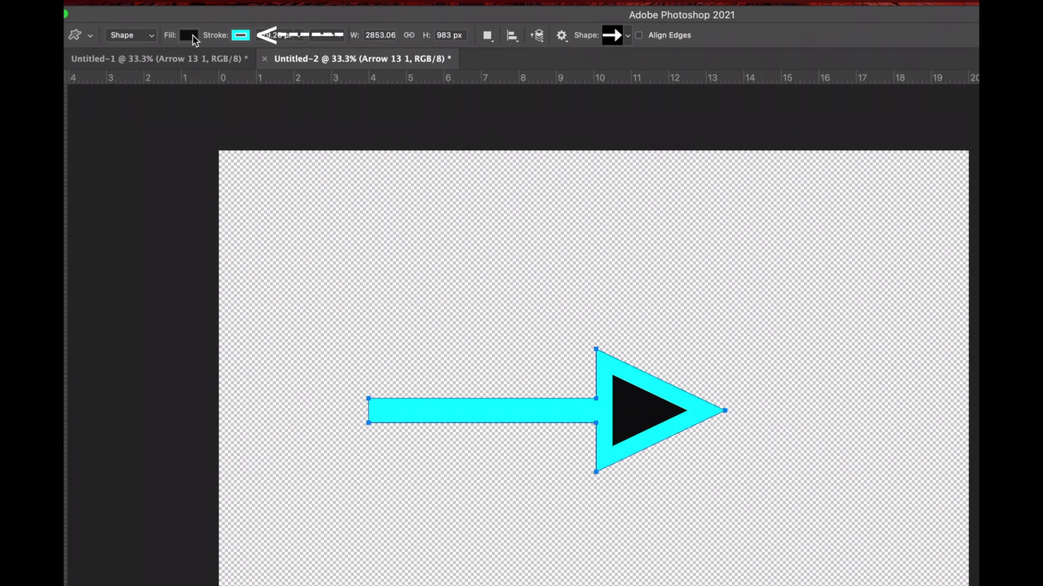
{"action": "left_click", "coordinate": [184, 34]}
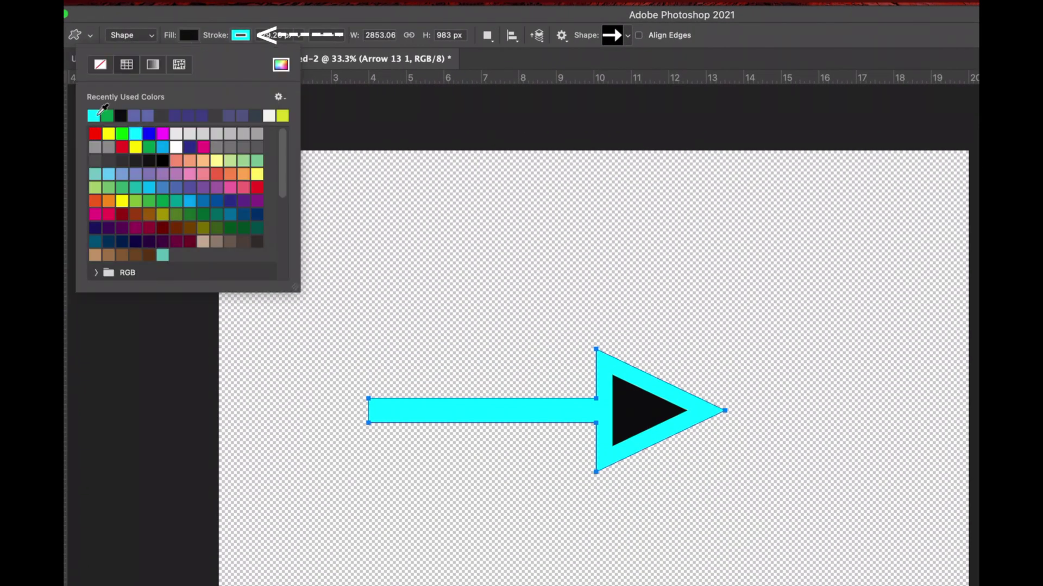
{"action": "left_click", "coordinate": [95, 115]}
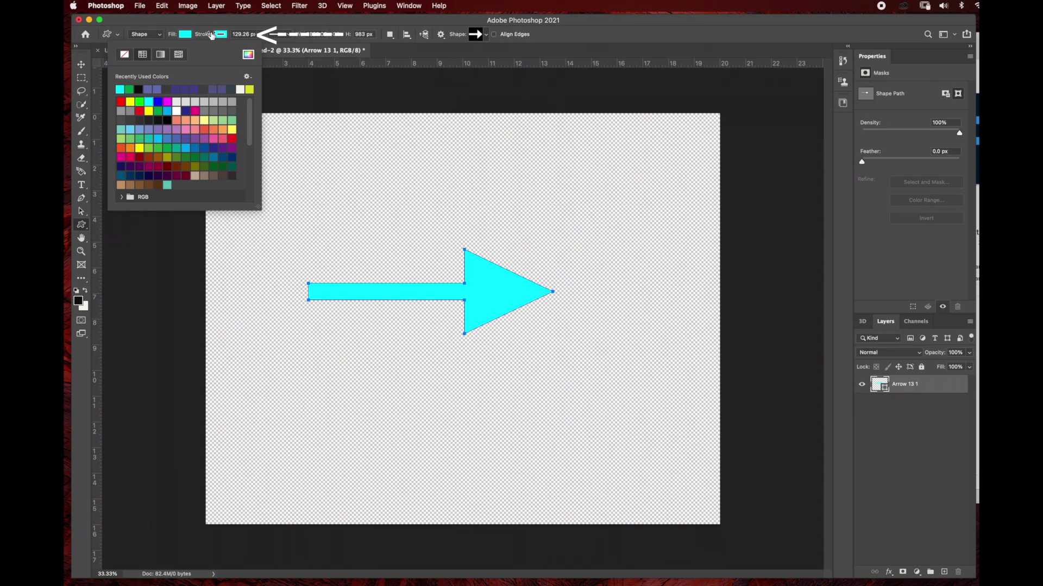
- Put the arrow layer into Free Transform's Distort mode
{"action": "left_click", "coordinate": [195, 37]}
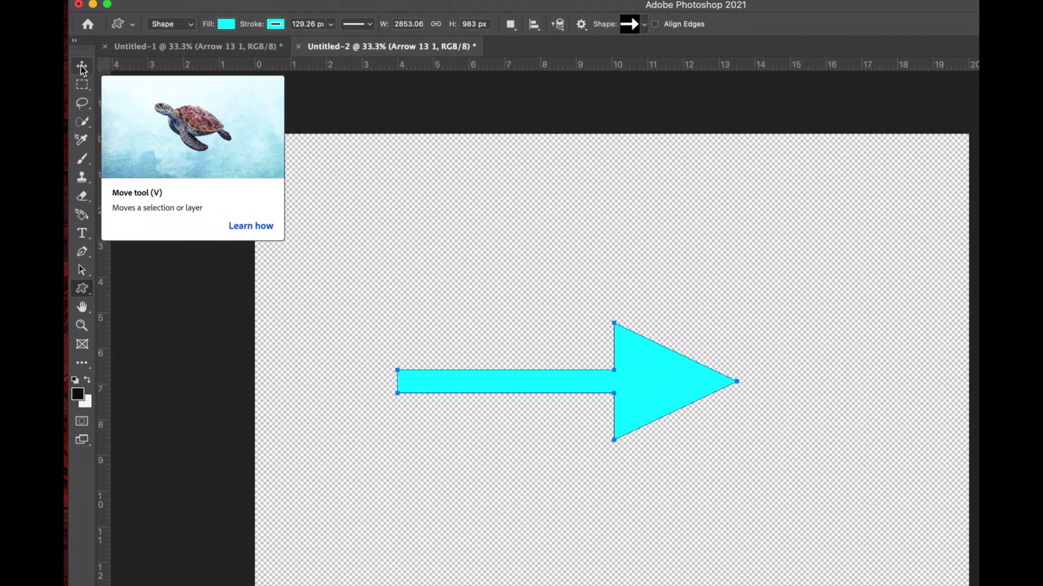
{"action": "left_click", "coordinate": [81, 67]}
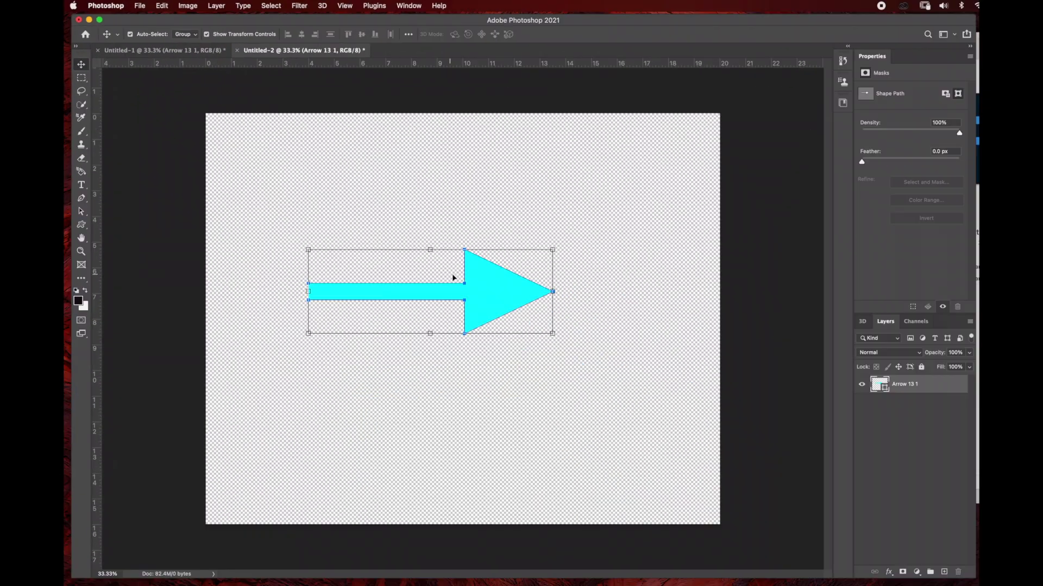
{"action": "key", "text": "super+t"}
{"action": "right_click", "coordinate": [489, 294]}
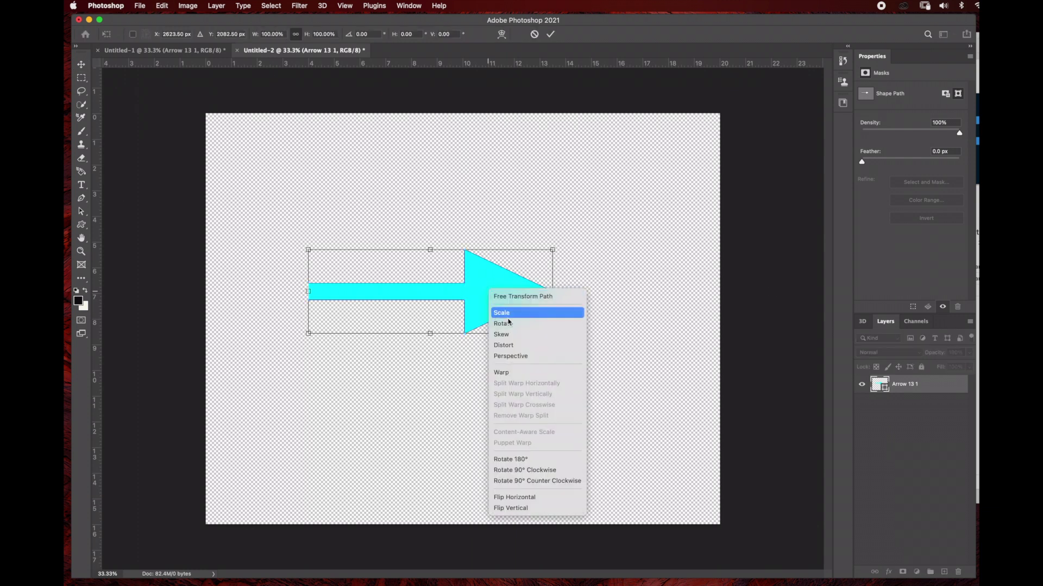
{"action": "left_click", "coordinate": [502, 345]}
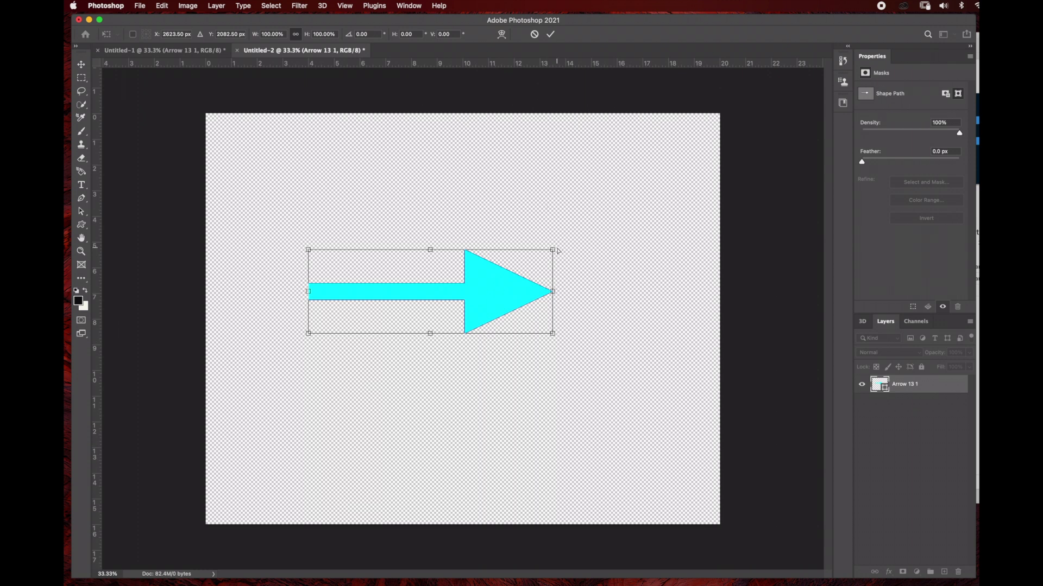
- Drag the arrow's corners into a slant rising toward its head, then commit the distortion
{"action": "left_click_drag", "start_coordinate": [552, 249], "coordinate": [534, 236]}
{"action": "left_click_drag", "start_coordinate": [552, 334], "coordinate": [566, 331]}
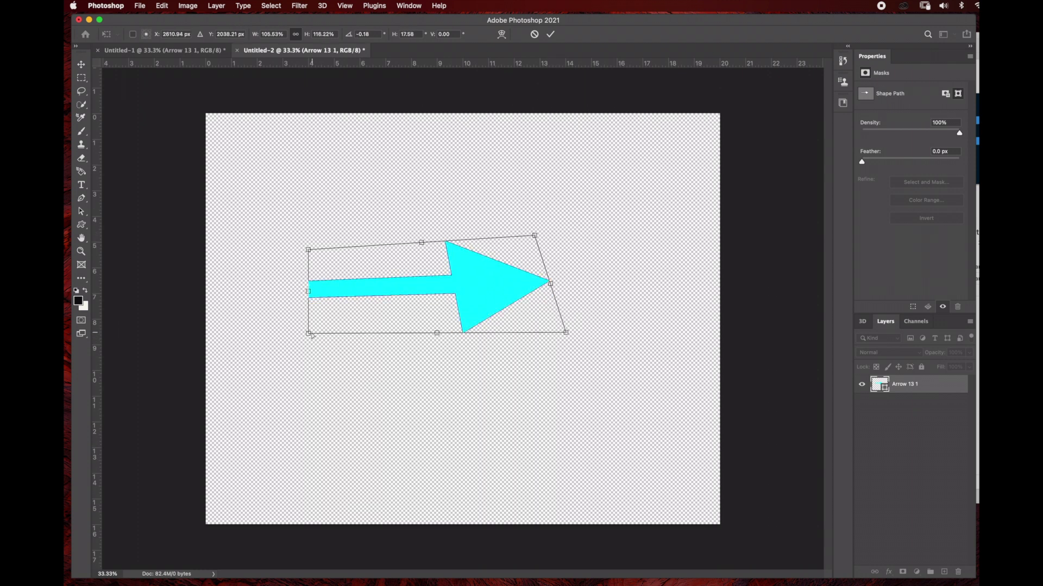
{"action": "left_click_drag", "start_coordinate": [309, 334], "coordinate": [277, 365]}
{"action": "left_click_drag", "start_coordinate": [308, 250], "coordinate": [288, 254]}
{"action": "left_click_drag", "start_coordinate": [567, 333], "coordinate": [582, 313]}
{"action": "left_click_drag", "start_coordinate": [534, 236], "coordinate": [530, 226]}
{"action": "left_click_drag", "start_coordinate": [277, 365], "coordinate": [262, 382]}
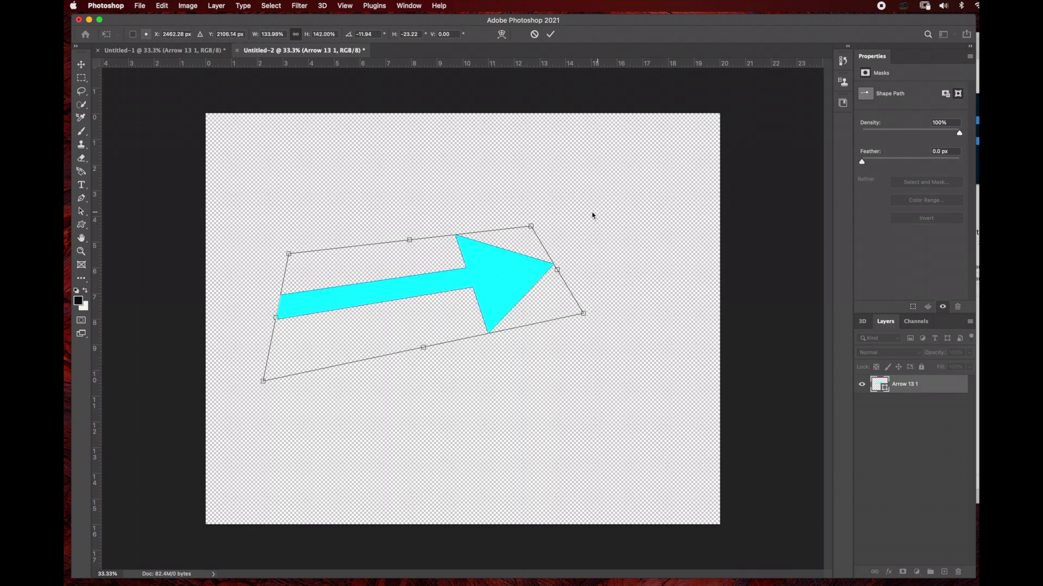
{"action": "left_click_drag", "start_coordinate": [529, 222], "coordinate": [529, 217]}
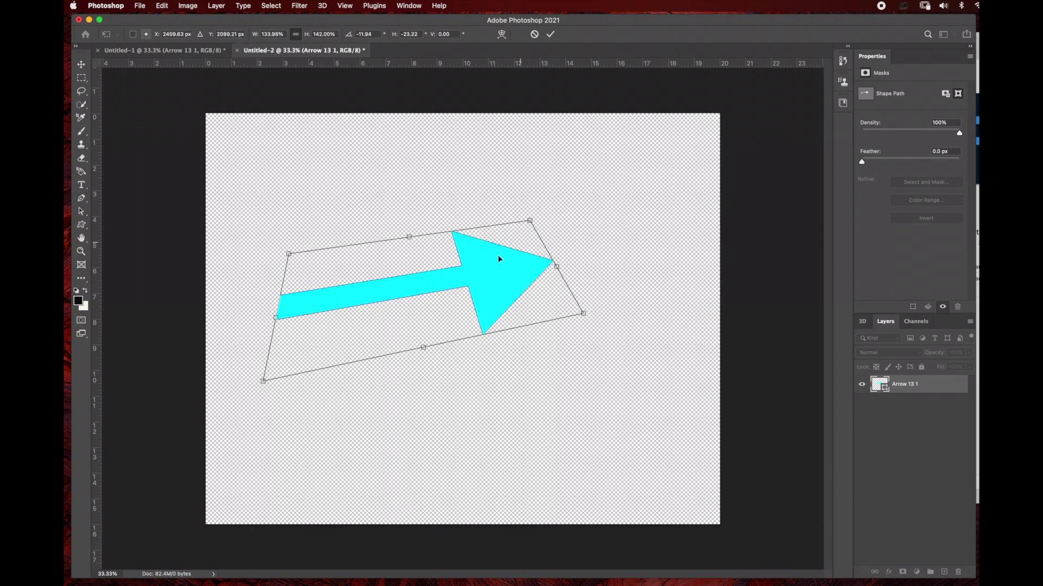
{"action": "left_click", "coordinate": [550, 34]}
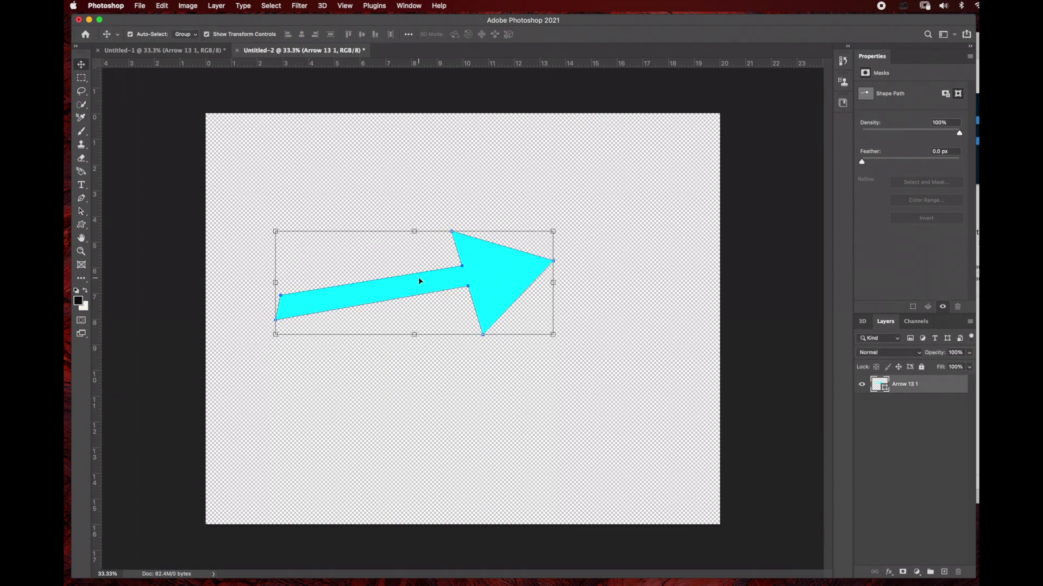
{"action": "key", "text": "super+t"}
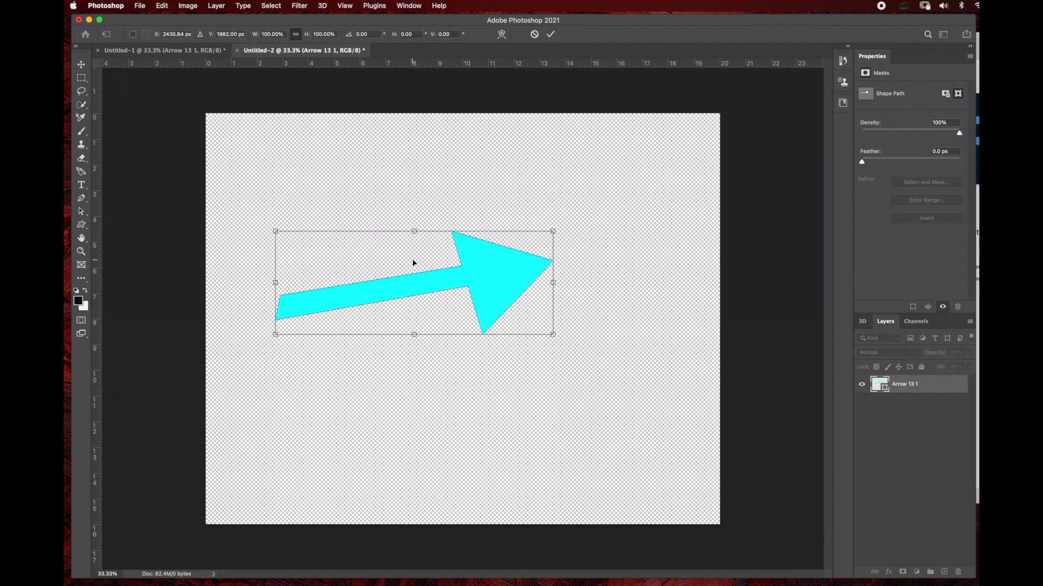
- Warp the arrow's corners and mesh into a curved shaft under a flared head, then commit
{"action": "right_click", "coordinate": [413, 263]}
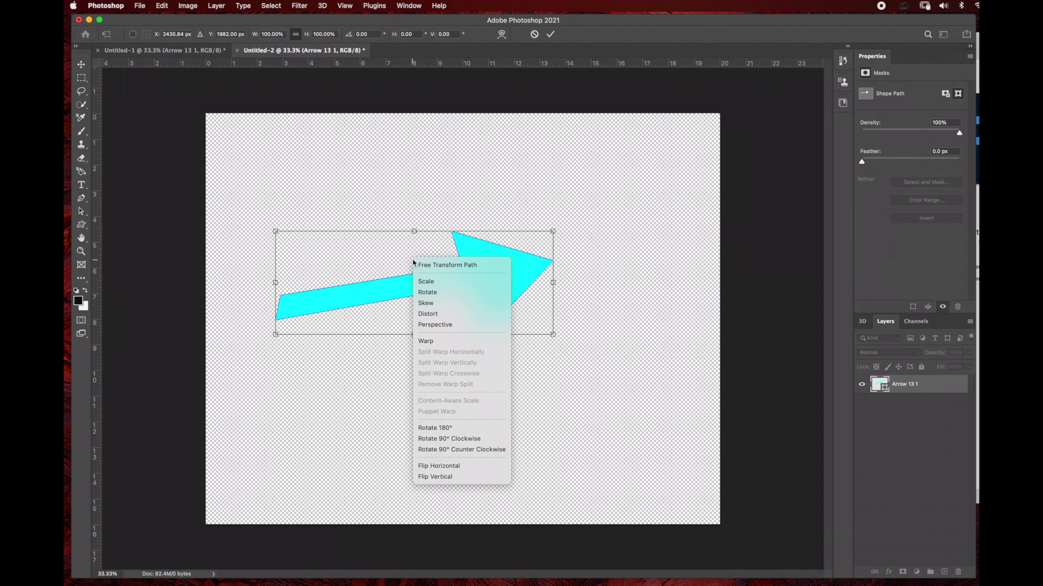
{"action": "left_click", "coordinate": [426, 341]}
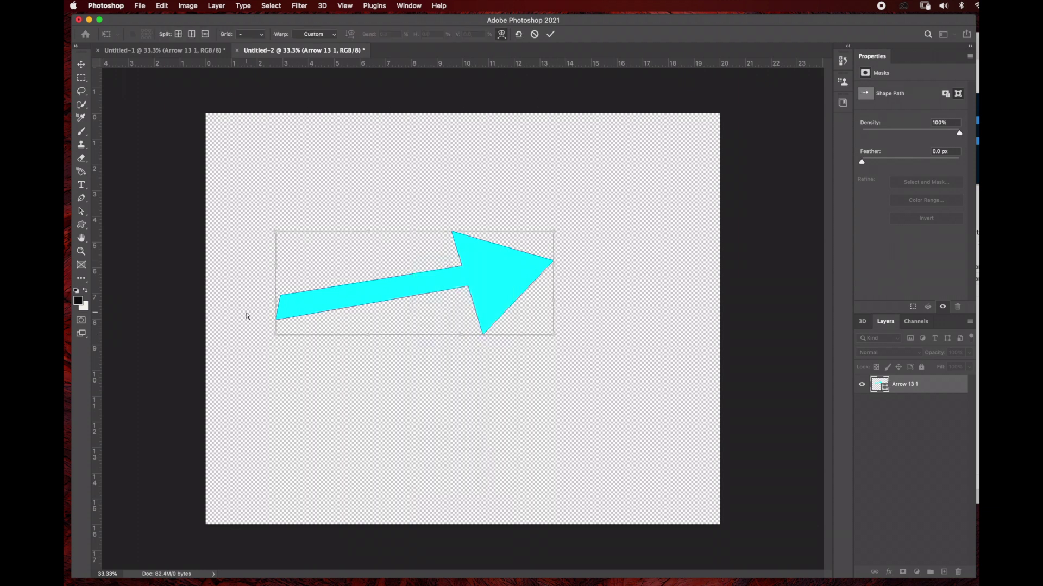
{"action": "left_click_drag", "start_coordinate": [276, 233], "coordinate": [276, 221]}
{"action": "left_click_drag", "start_coordinate": [272, 335], "coordinate": [249, 321]}
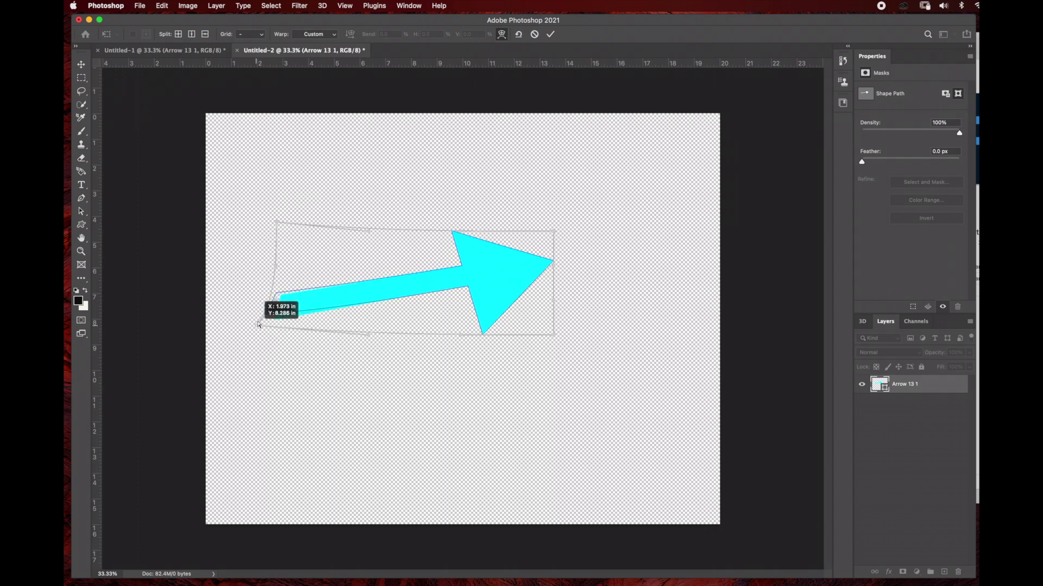
{"action": "left_click_drag", "start_coordinate": [554, 335], "coordinate": [577, 324]}
{"action": "left_click_drag", "start_coordinate": [553, 230], "coordinate": [539, 224]}
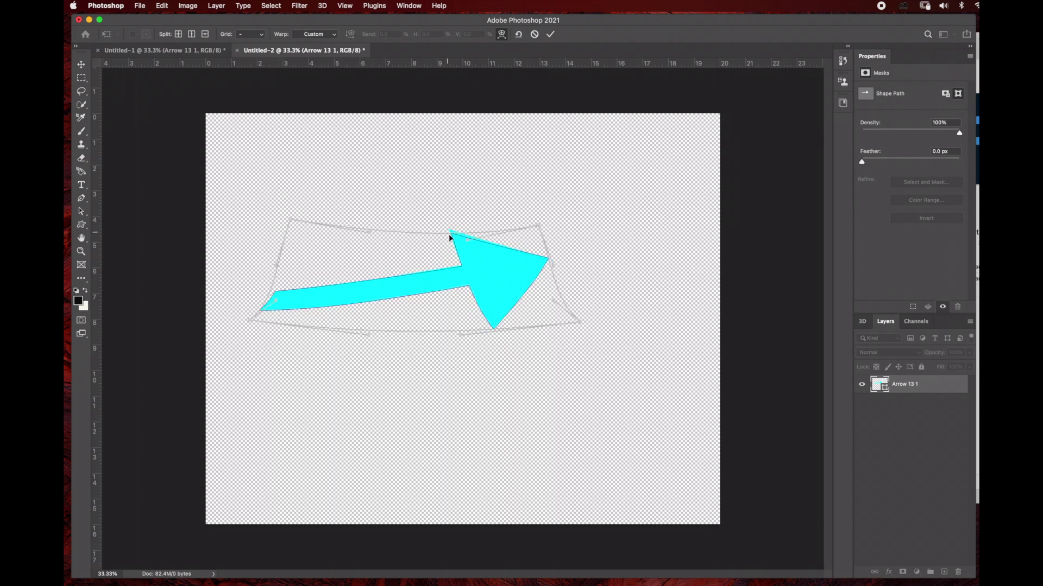
{"action": "left_click_drag", "start_coordinate": [577, 324], "coordinate": [586, 311]}
{"action": "left_click_drag", "start_coordinate": [249, 322], "coordinate": [252, 326]}
{"action": "left_click_drag", "start_coordinate": [407, 317], "coordinate": [405, 304]}
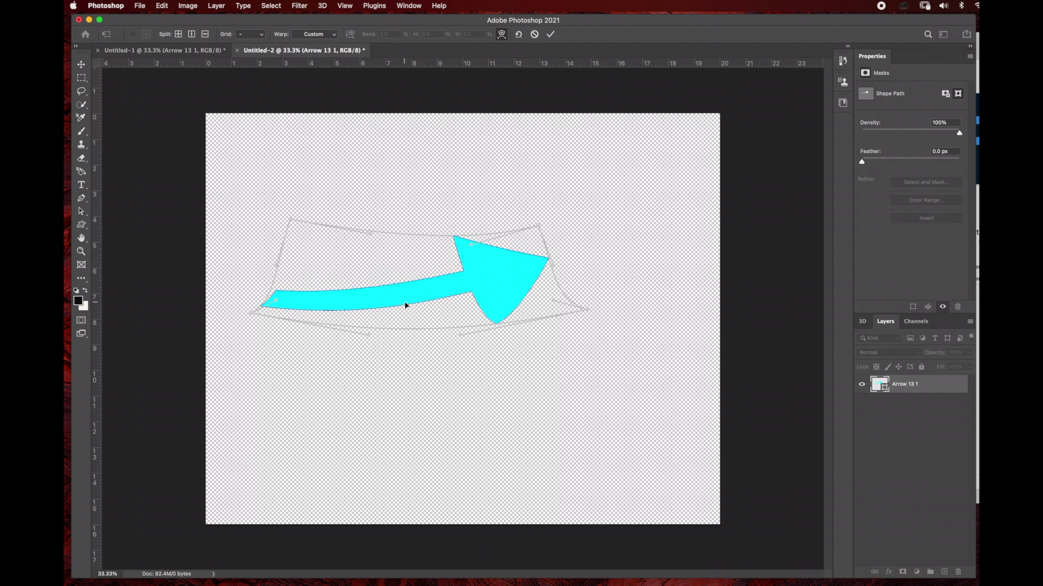
{"action": "left_click", "coordinate": [550, 34]}
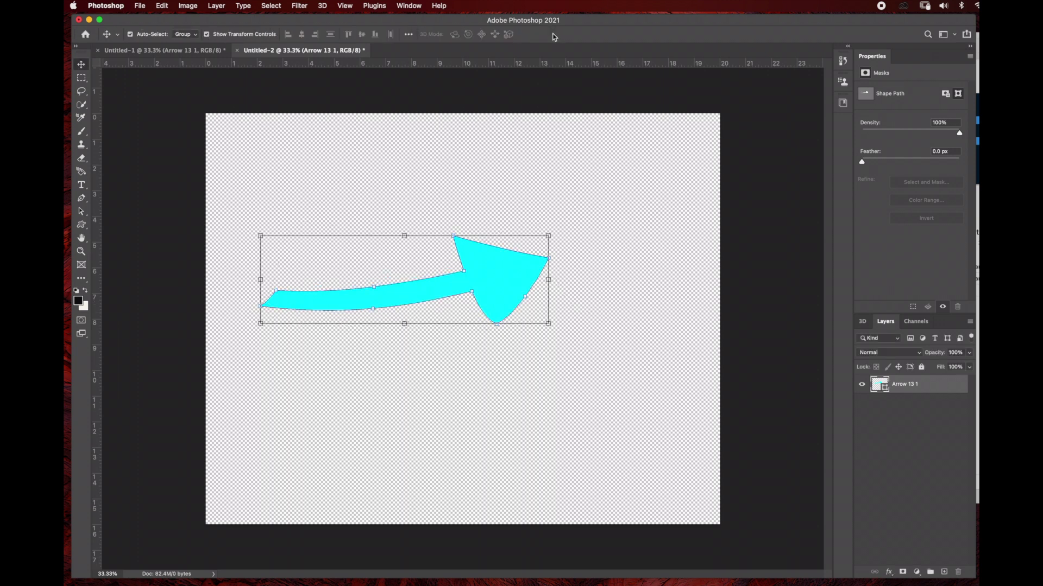
{"action": "left_click", "coordinate": [322, 7]}
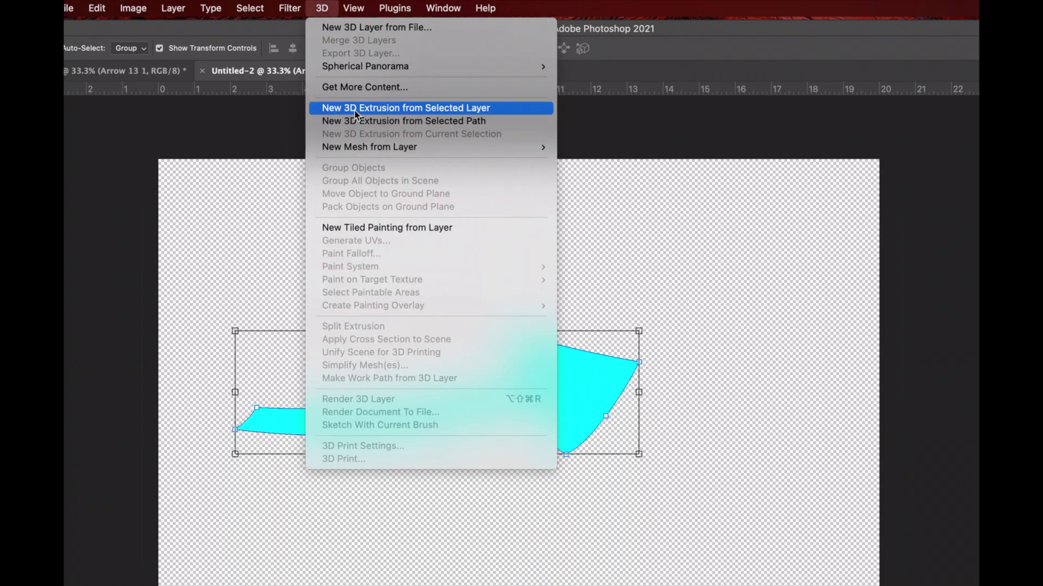
- Convert the arrow layer with 3D > New 3D Extrusion from Selected Layer
{"action": "left_click", "coordinate": [356, 110]}
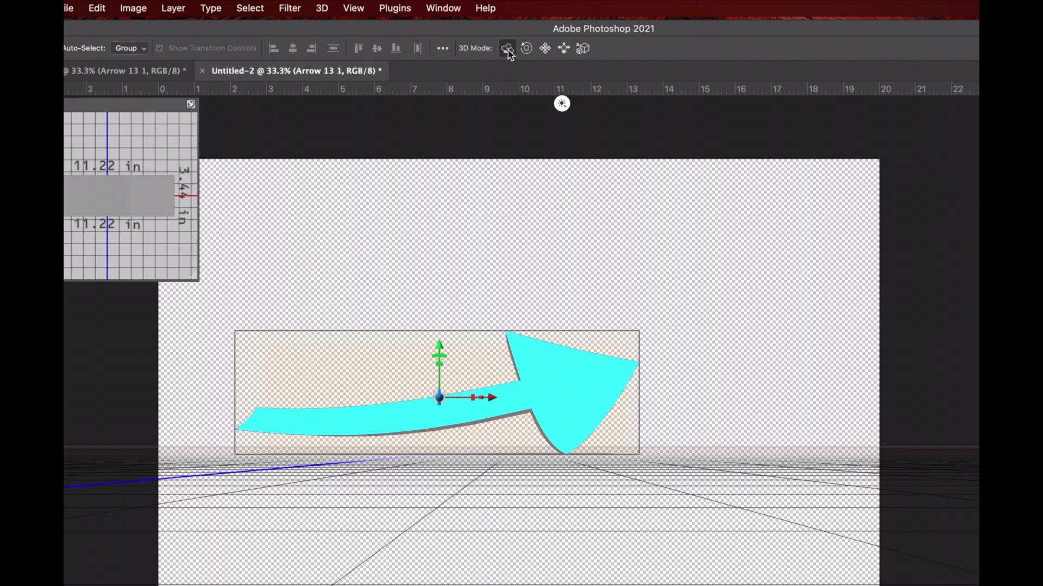
- Nudge the 3D arrow along its depth axis and orbit the camera to a low side-on view
{"action": "left_click_drag", "start_coordinate": [484, 353], "coordinate": [437, 378]}
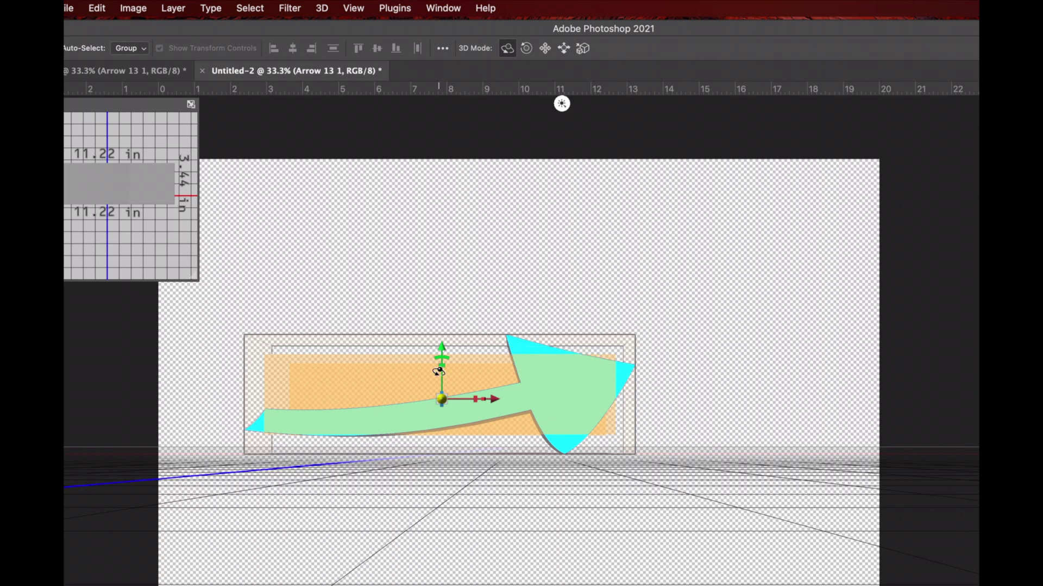
{"action": "left_click", "coordinate": [437, 342]}
{"action": "left_click_drag", "start_coordinate": [437, 342], "coordinate": [362, 427]}
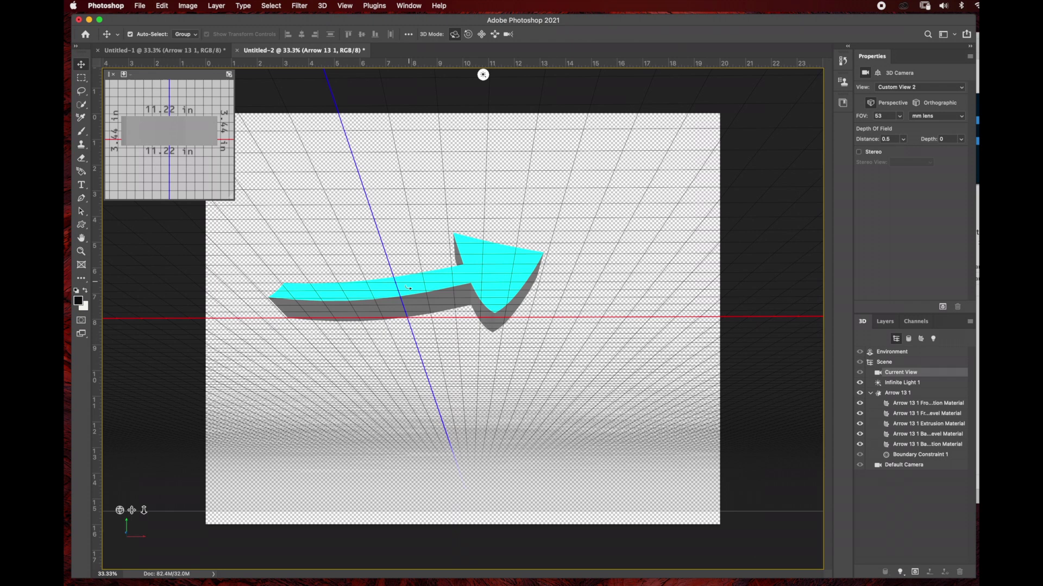
{"action": "left_click_drag", "start_coordinate": [408, 287], "coordinate": [436, 304]}
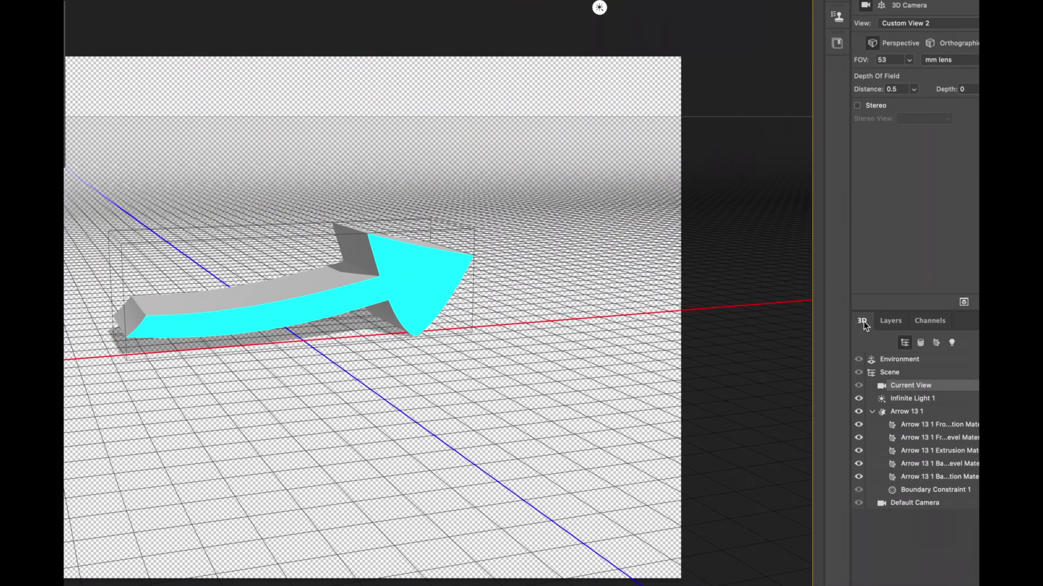
{"action": "left_click", "coordinate": [903, 412]}
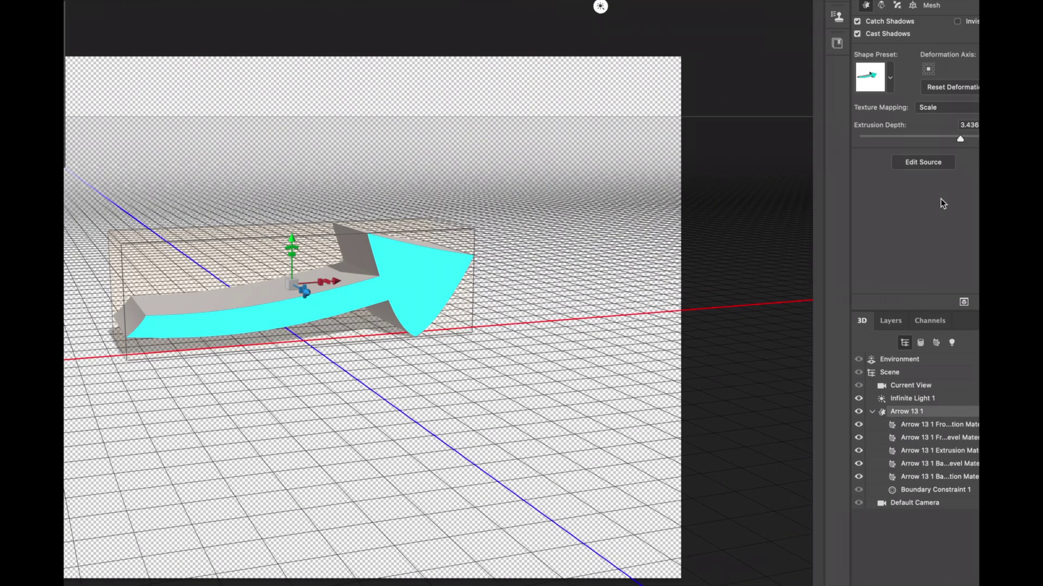
- Cut Arrow 13 1's extrusion depth from 3.436 to 2.023 in and shift it along Z
{"action": "left_click_drag", "start_coordinate": [961, 140], "coordinate": [951, 139]}
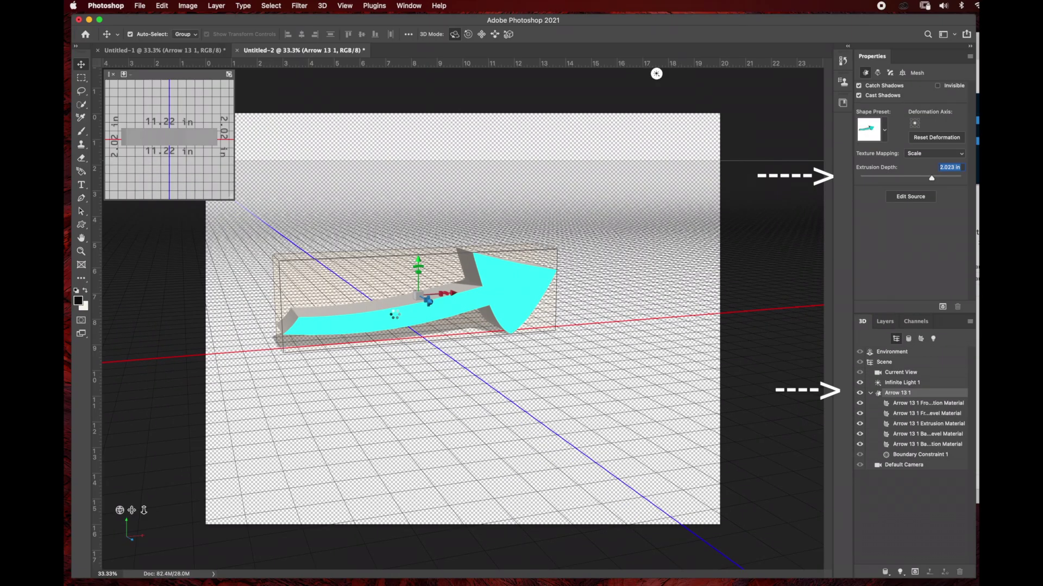
{"action": "left_click_drag", "start_coordinate": [429, 302], "coordinate": [440, 308]}
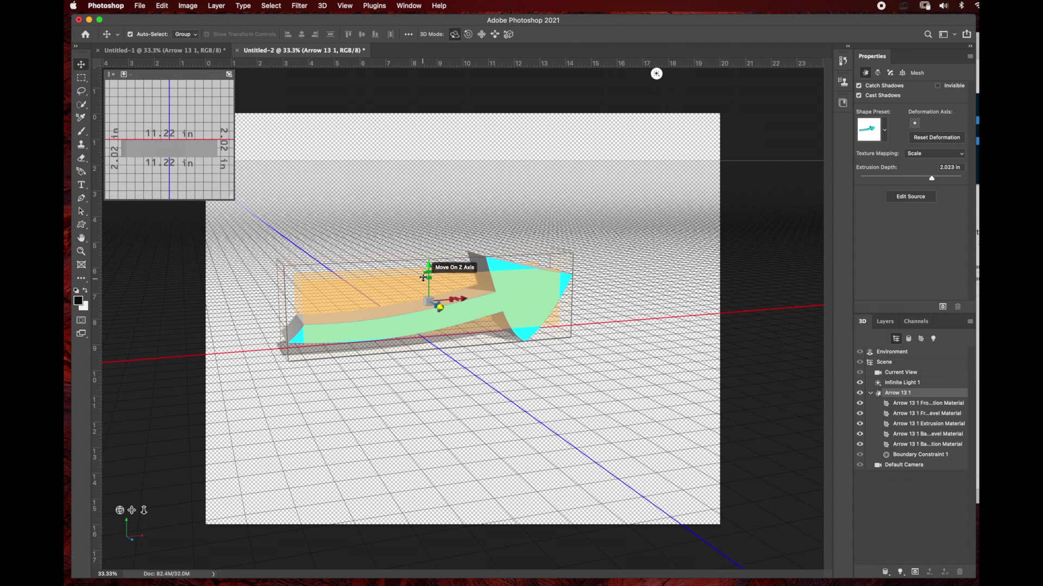
{"action": "left_click", "coordinate": [436, 274]}
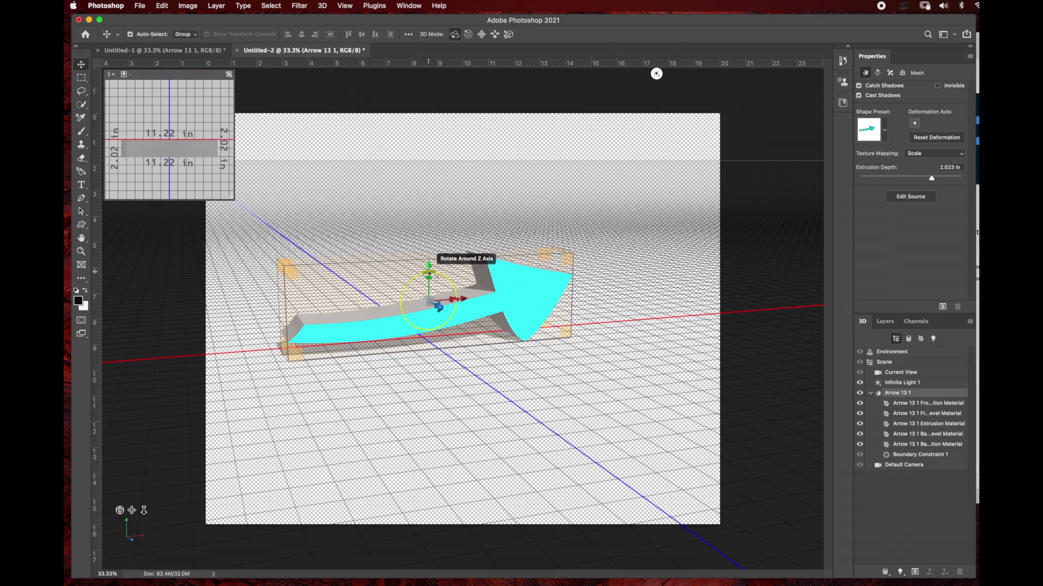